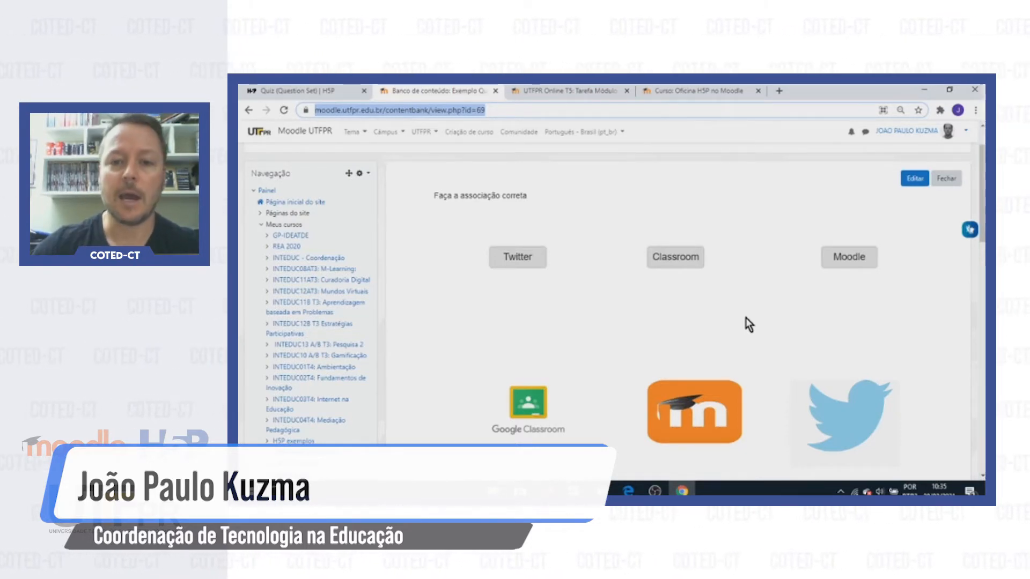
# Match the Twitter, Moodle and Classroom labels to their logos in the association question and check the answer
pyautogui.scroll(-1, 746, 317)
pyautogui.scroll(1, 746, 318)
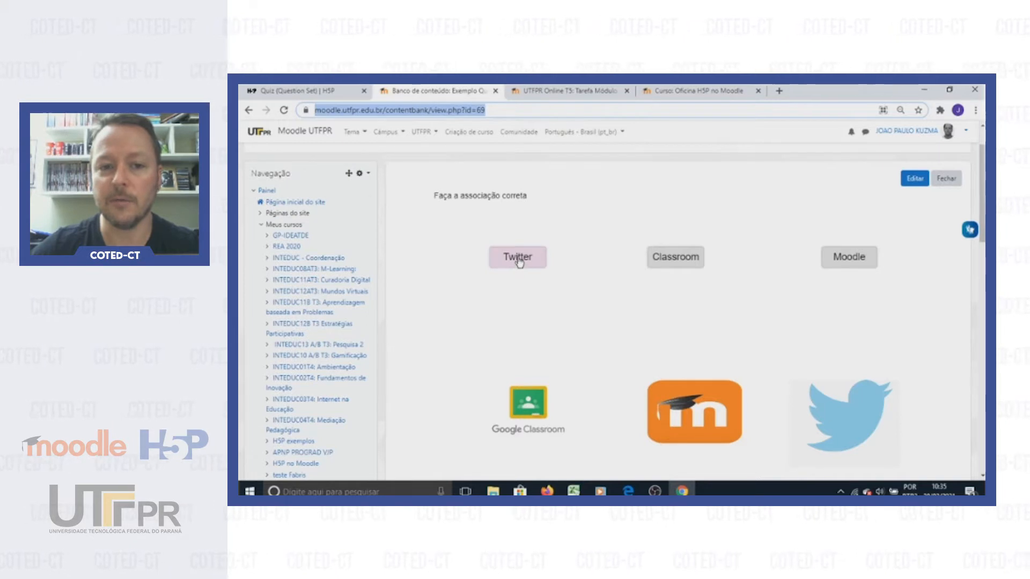
pyautogui.moveTo(519, 259); pyautogui.dragTo(838, 391)
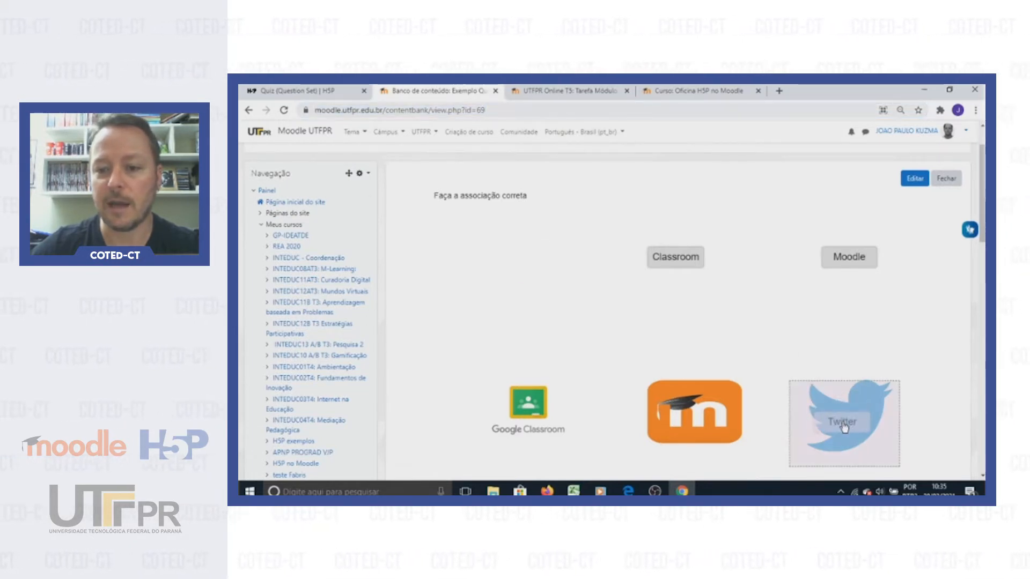
pyautogui.moveTo(849, 256); pyautogui.dragTo(692, 412)
pyautogui.moveTo(685, 267); pyautogui.dragTo(533, 422)
pyautogui.scroll(-4, 710, 292)
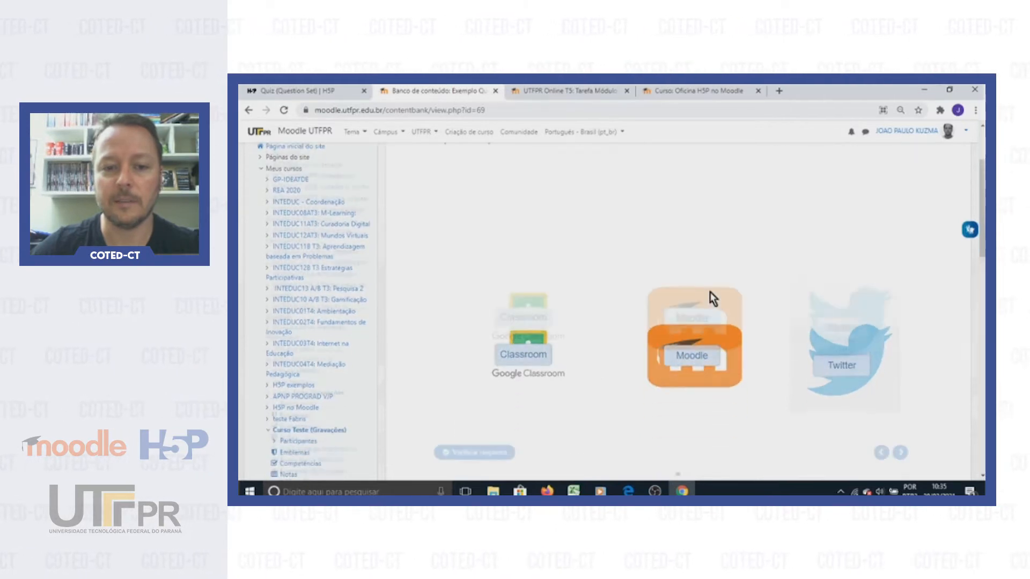
pyautogui.click(491, 329)
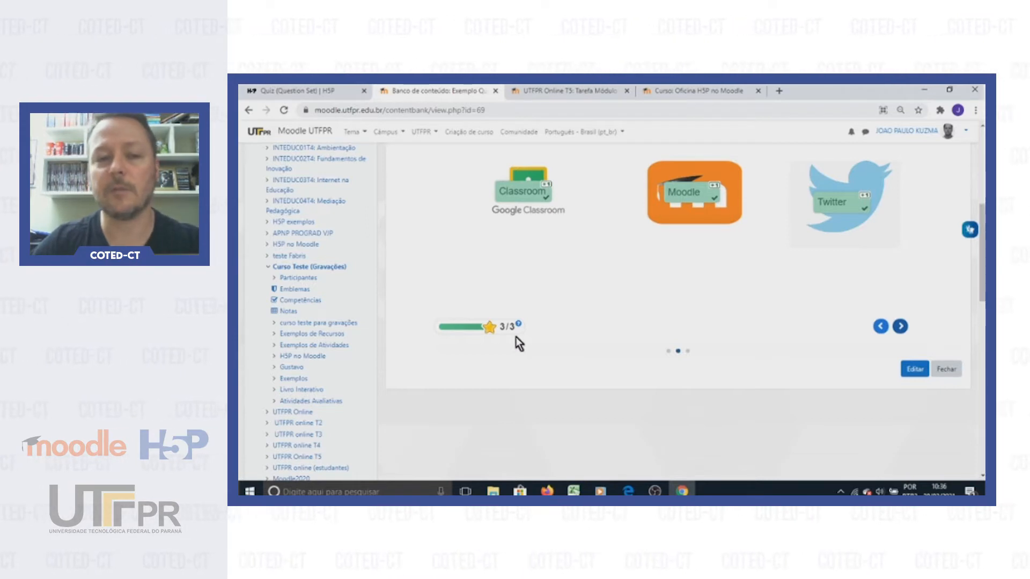
# Examine the icon-to-text drag activity about H5P resources in the "Oficina H5P no Moodle" course
pyautogui.click(719, 92)
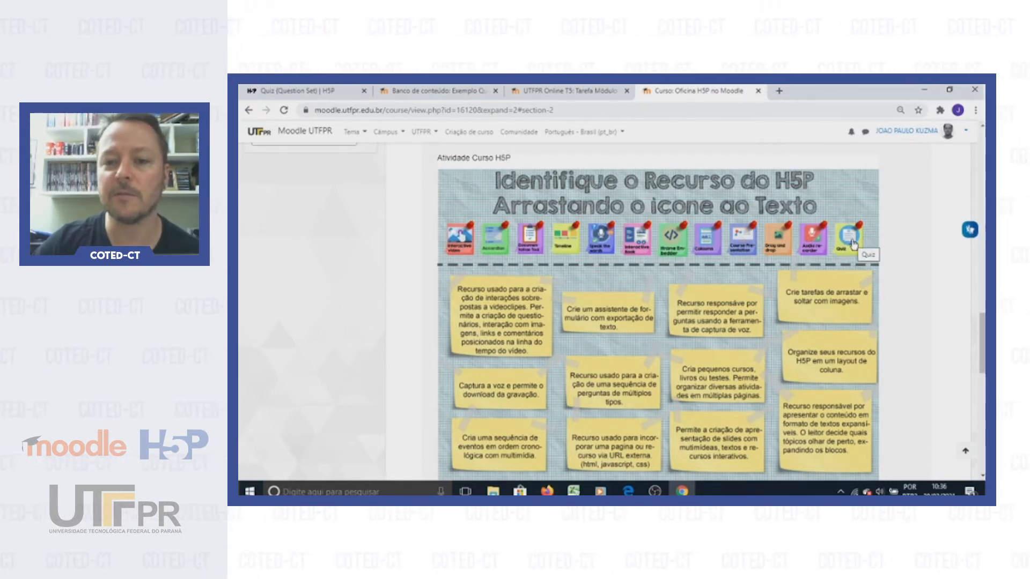
pyautogui.scroll(-1, 697, 263)
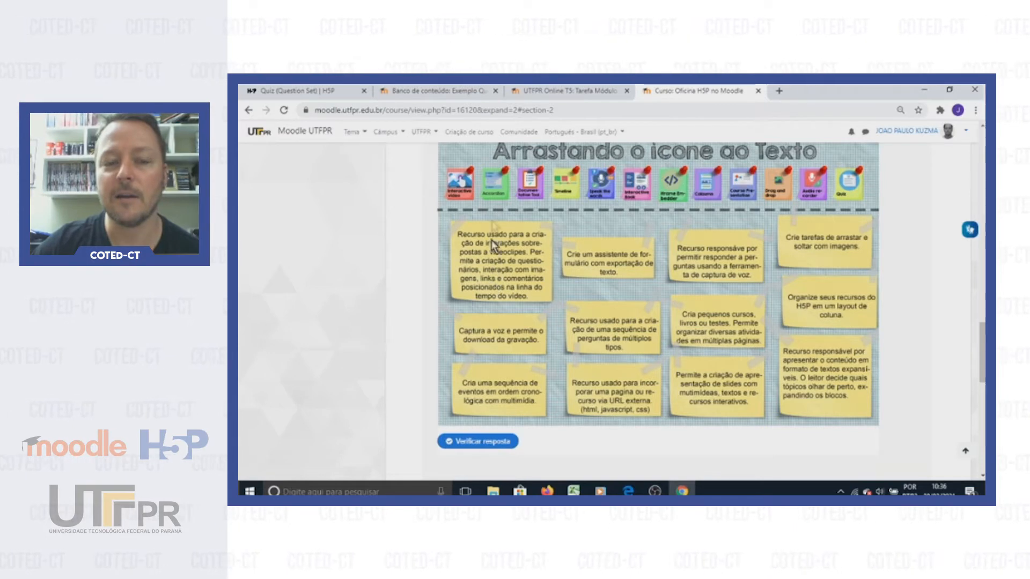
pyautogui.scroll(2, 807, 250)
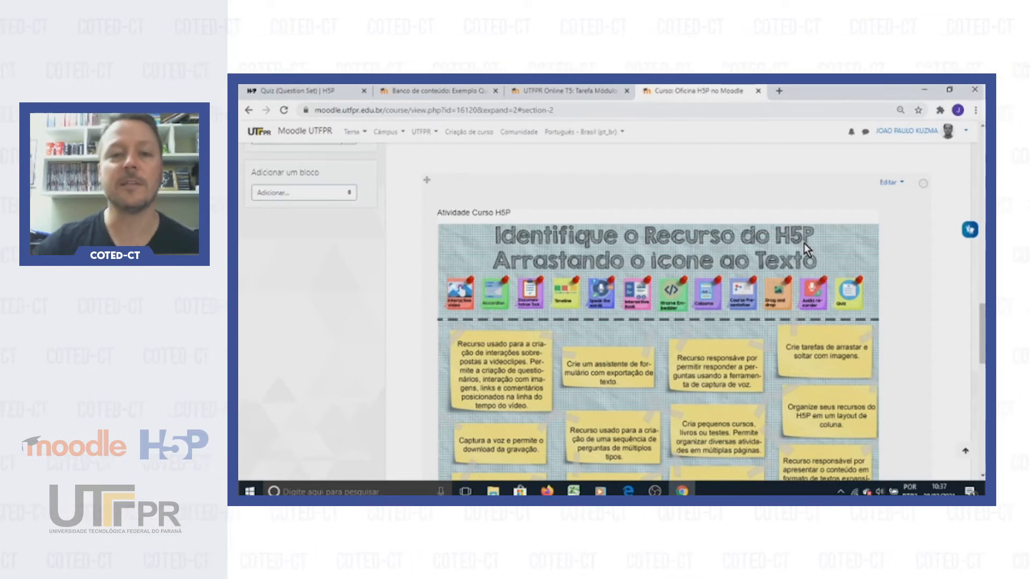
# In the teleconferencing apps task, place the green video camera icon in the "App aqui" drop zone
pyautogui.click(577, 93)
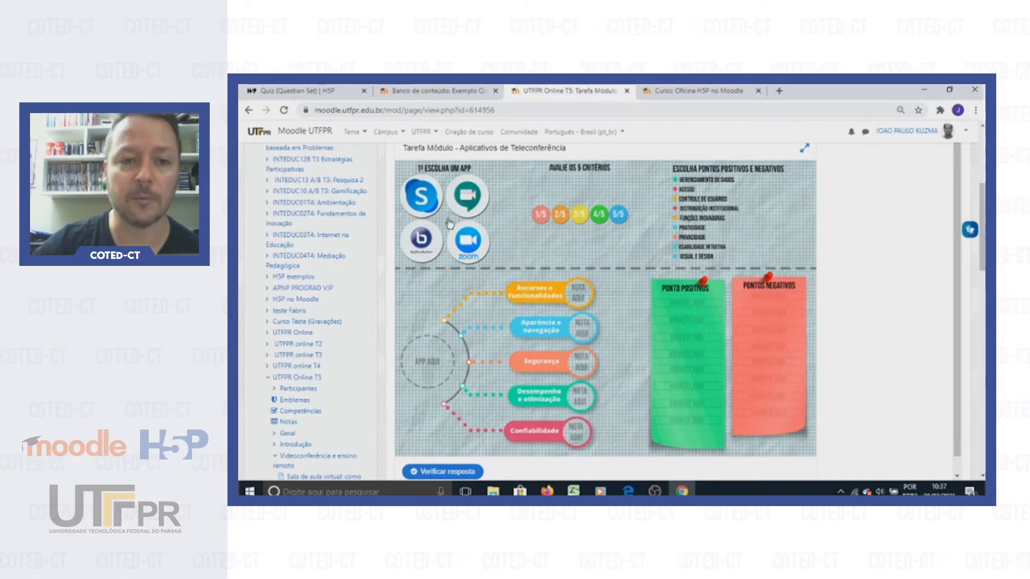
pyautogui.moveTo(467, 196); pyautogui.dragTo(427, 364)
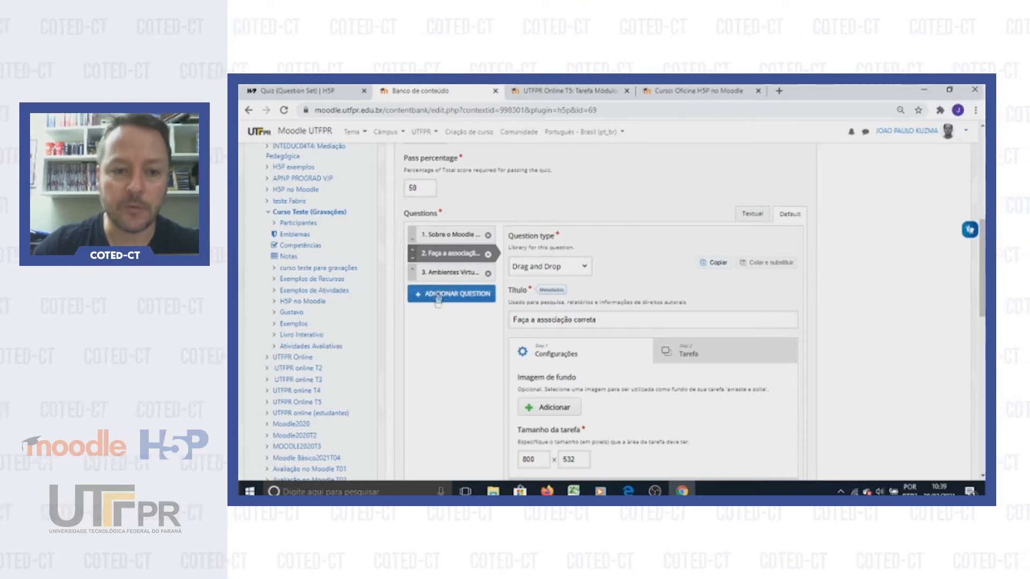
# Review the second question's Drag and Drop type, title, background image, task size and general feedback settings
pyautogui.click(584, 267)
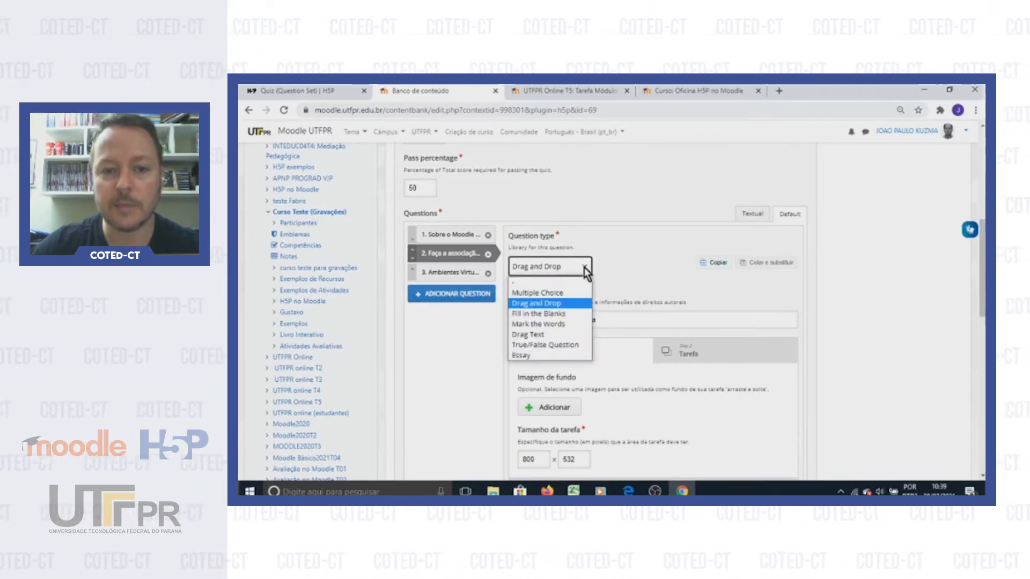
pyautogui.click(547, 305)
pyautogui.moveTo(617, 318); pyautogui.dragTo(507, 318)
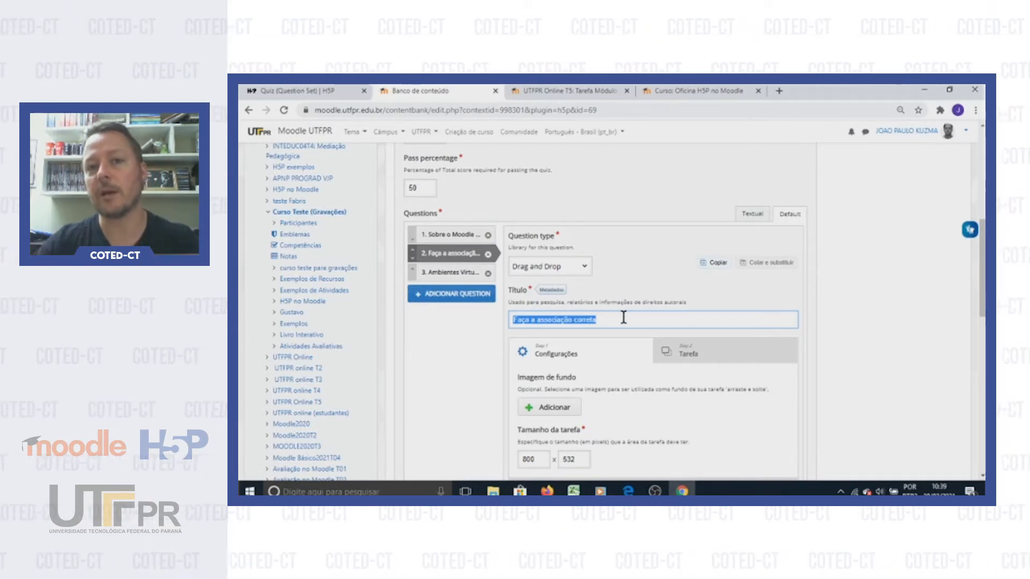
pyautogui.scroll(-3, 624, 317)
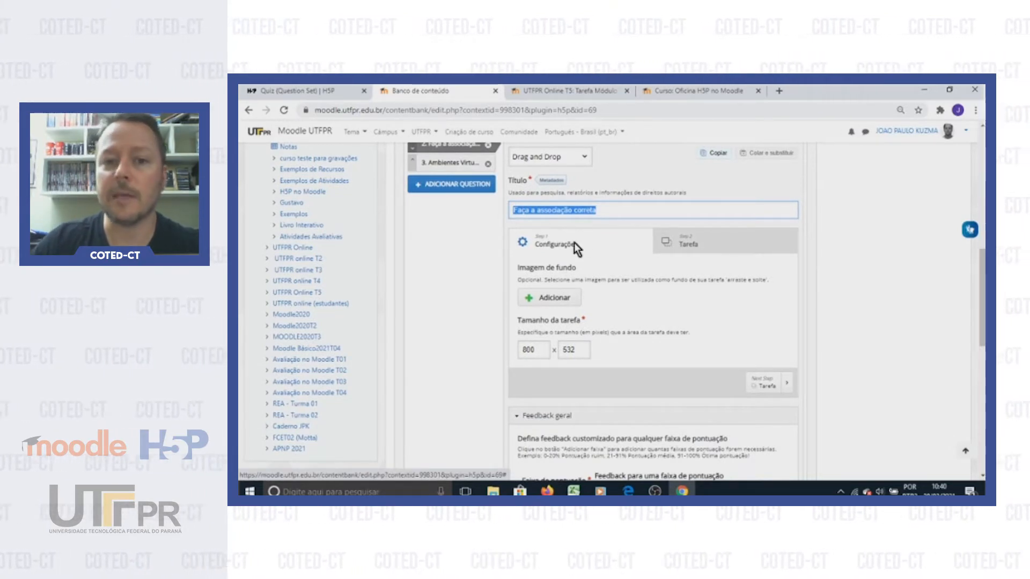
pyautogui.scroll(-4, 608, 266)
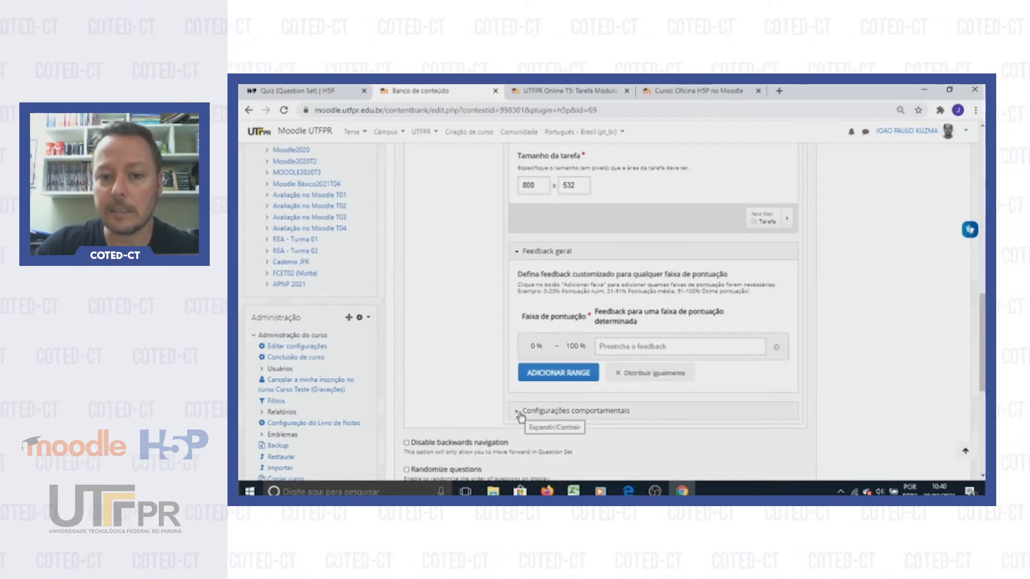
pyautogui.scroll(3, 632, 346)
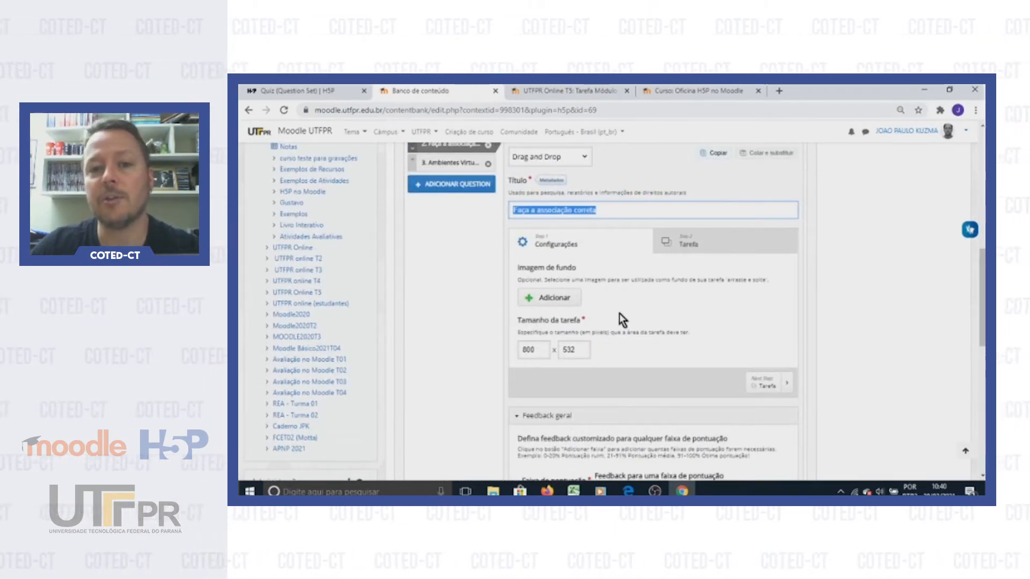
# Compare the backgrounds of the teleconferencing and H5P resource activities, and return to the question's background image and task size settings
pyautogui.click(579, 89)
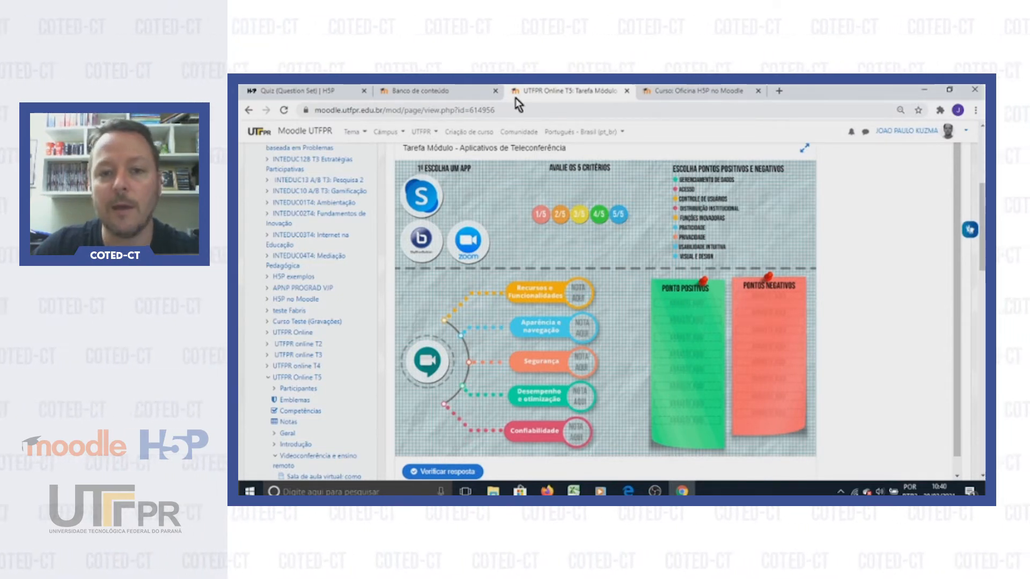
pyautogui.click(667, 91)
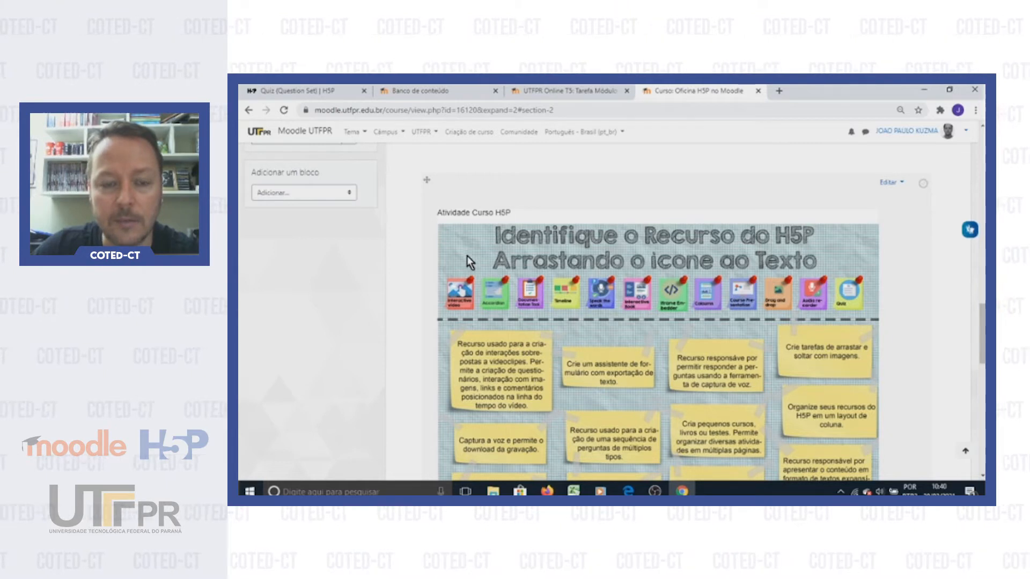
pyautogui.click(408, 90)
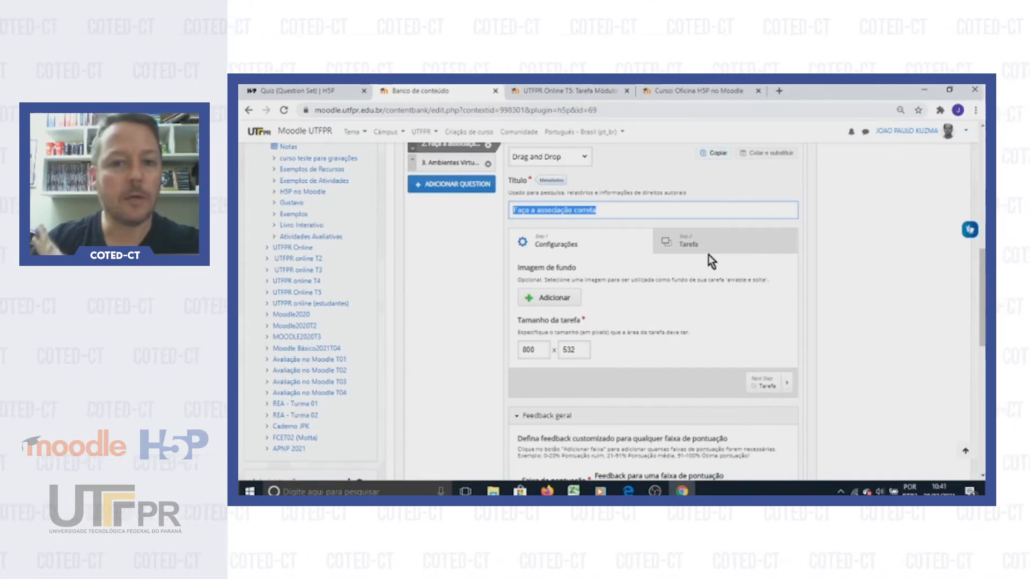
pyautogui.scroll(-1, 624, 370)
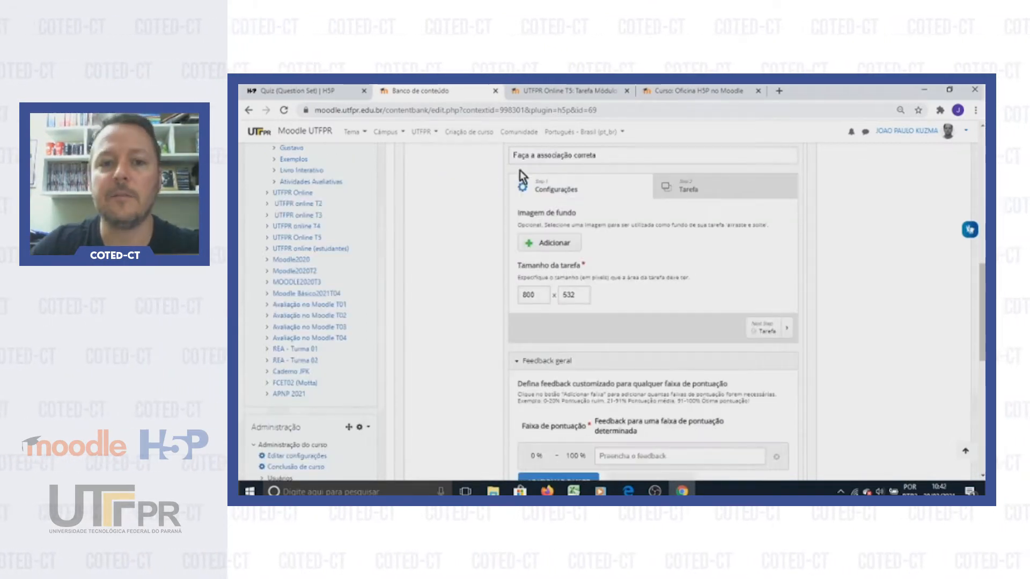
# Open the question's task editor, view the options of a new text element and discard that element
pyautogui.click(711, 194)
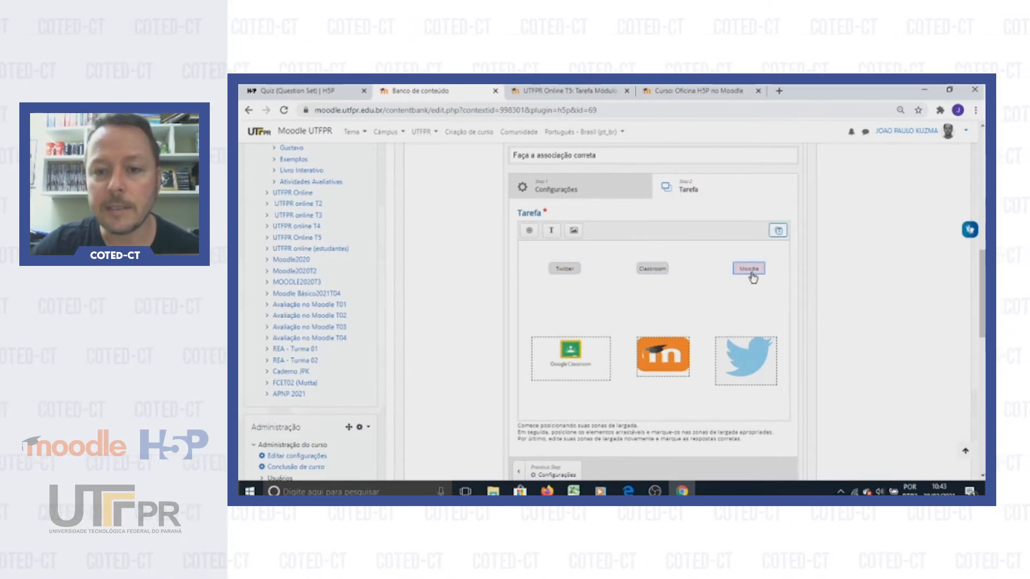
pyautogui.click(555, 235)
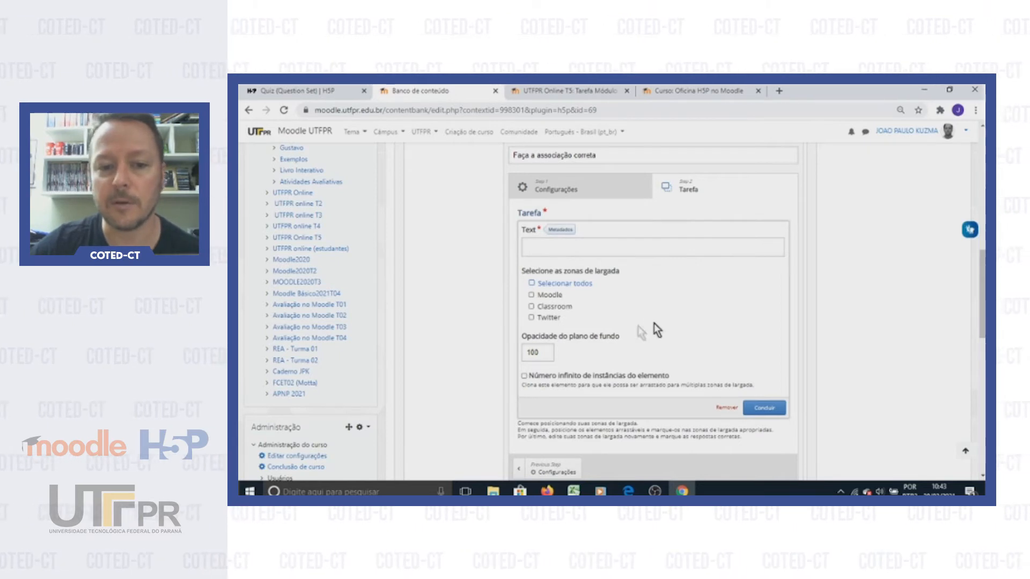
pyautogui.click(733, 413)
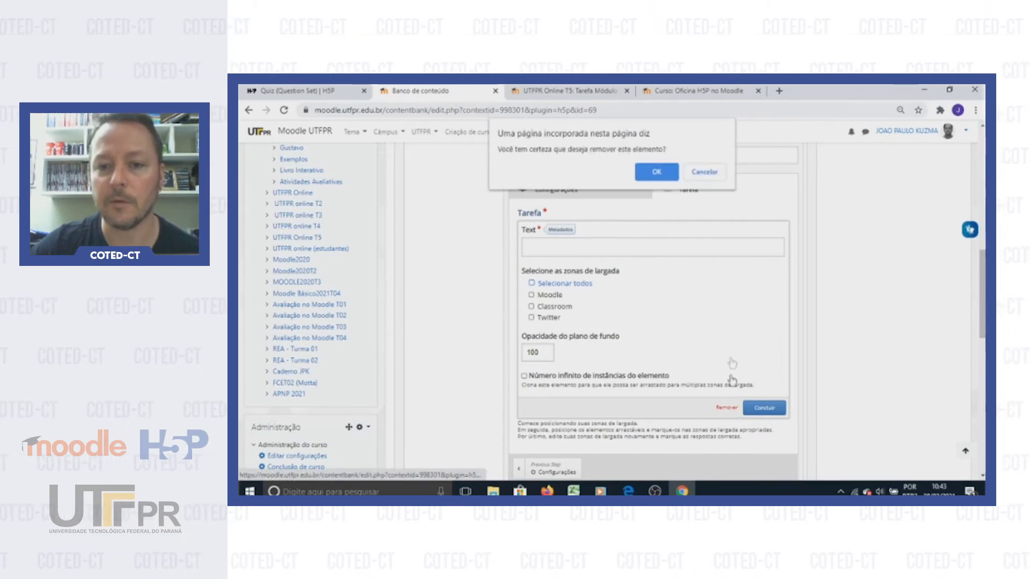
pyautogui.click(656, 173)
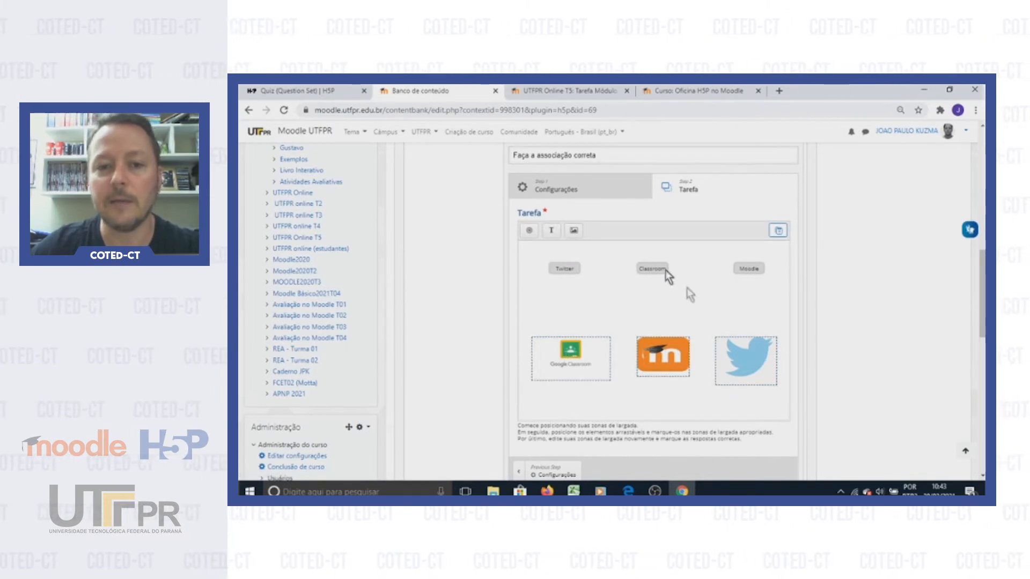
# Start a new image element in the task, review its alternative text, hover text and drop zone options, and discard it
pyautogui.click(574, 230)
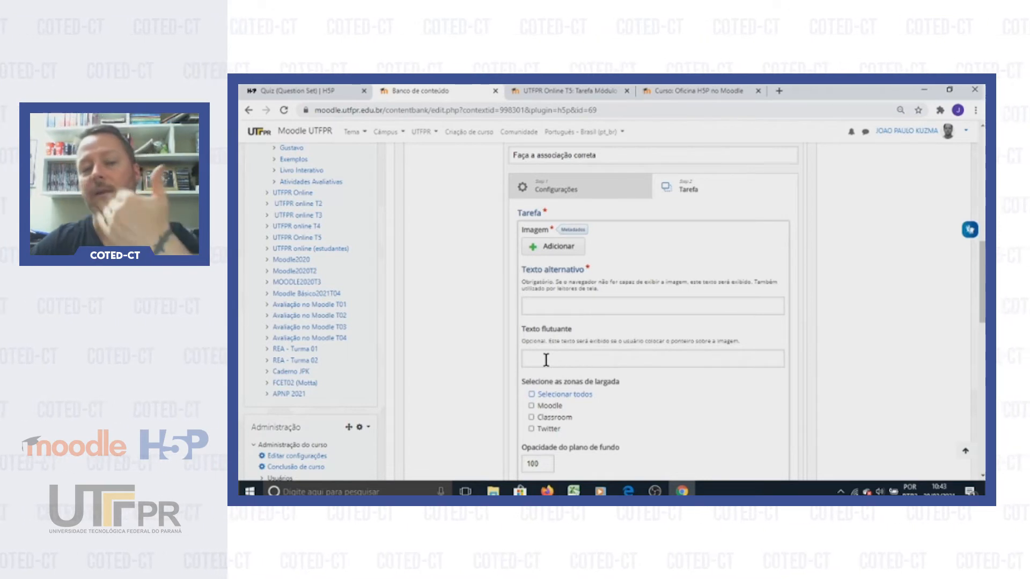
pyautogui.scroll(-1, 546, 360)
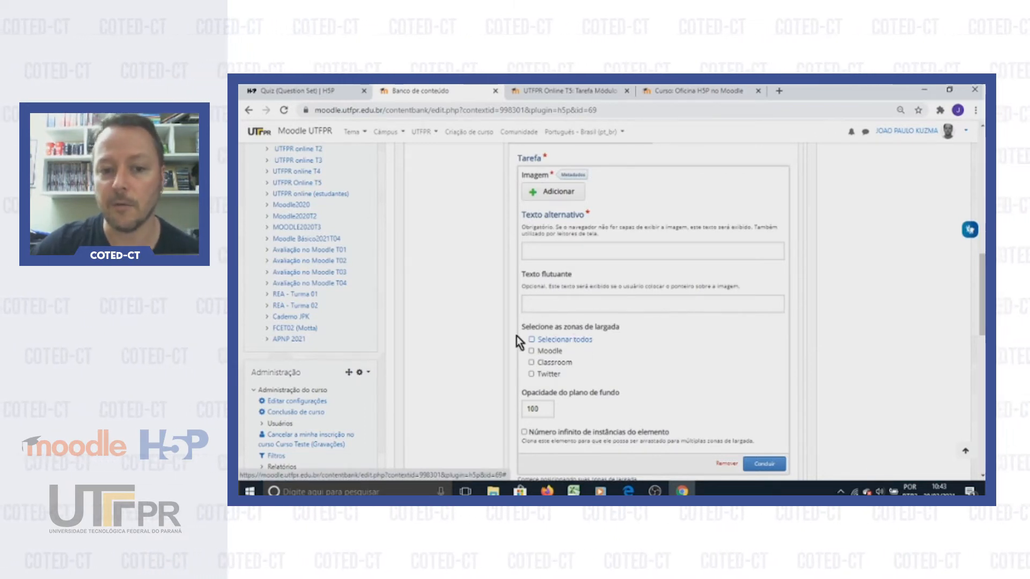
pyautogui.scroll(-2, 585, 354)
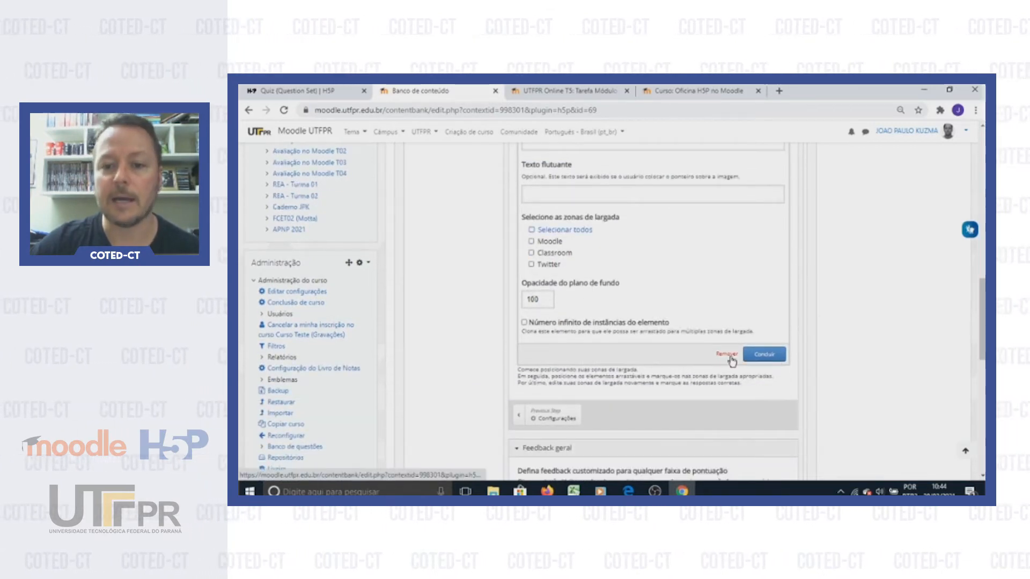
pyautogui.click(730, 355)
pyautogui.scroll(2, 736, 285)
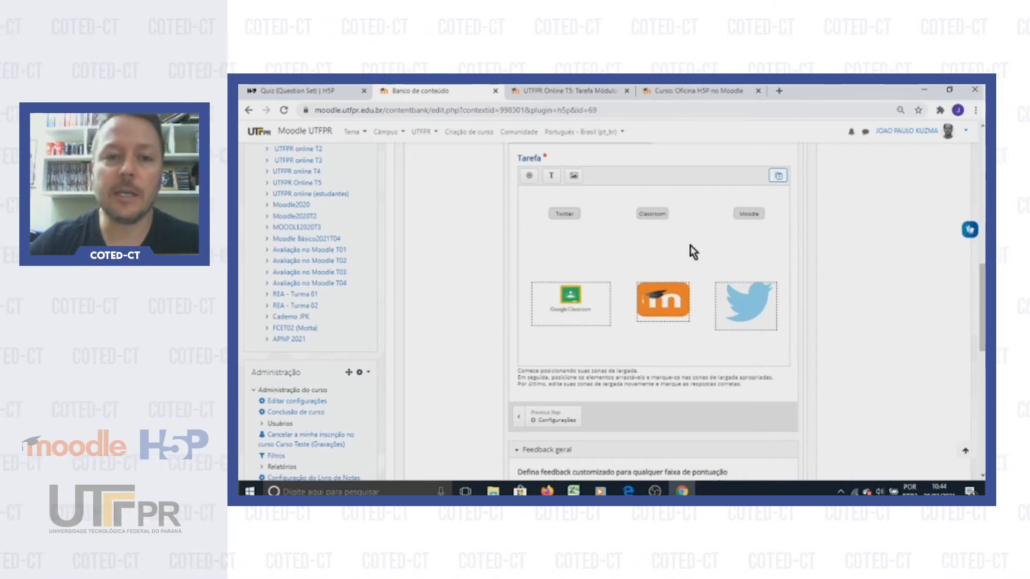
# Add a drop zone labelled "teste" to the task
pyautogui.click(530, 177)
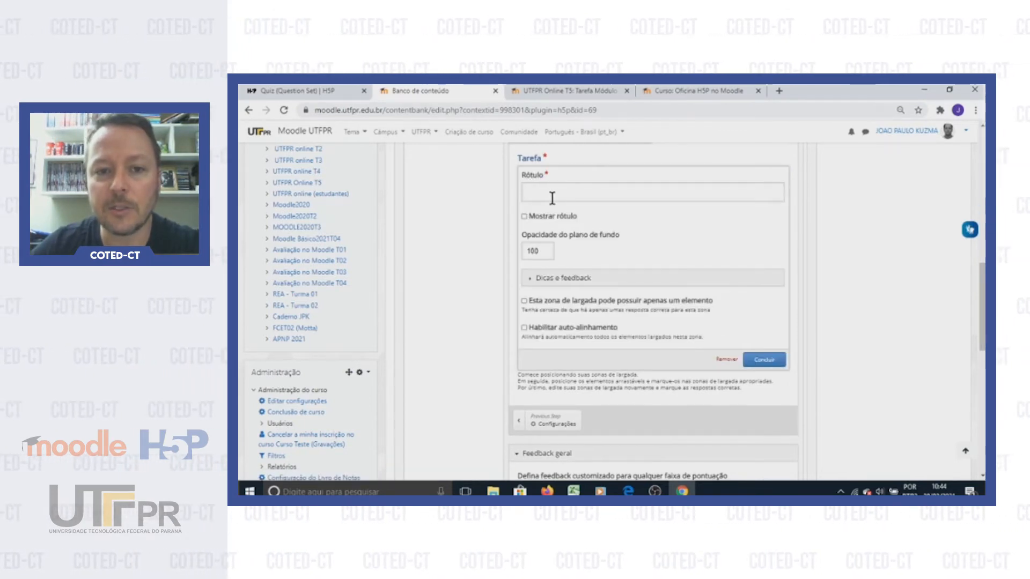
pyautogui.click(553, 199)
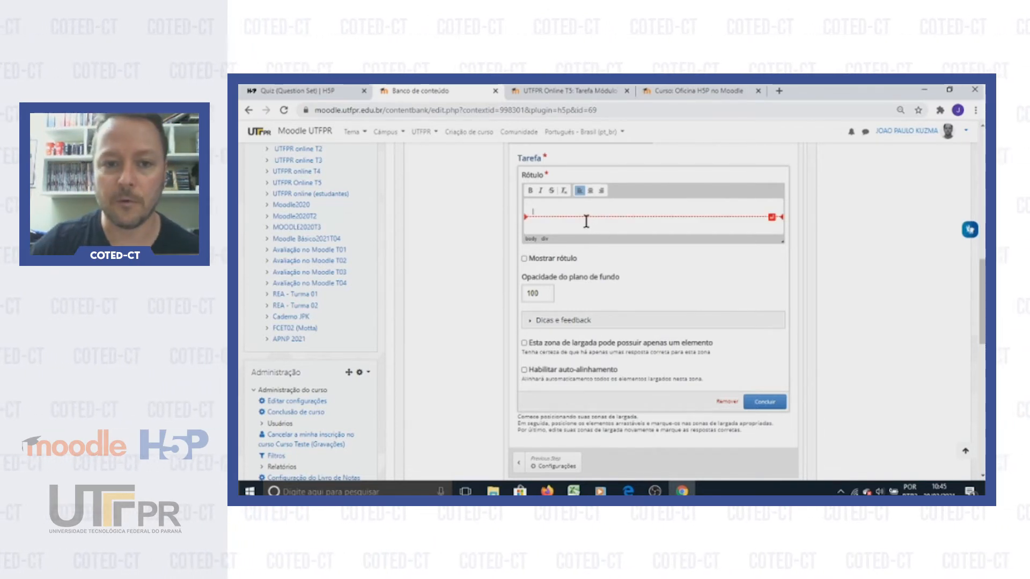
pyautogui.write('teste')
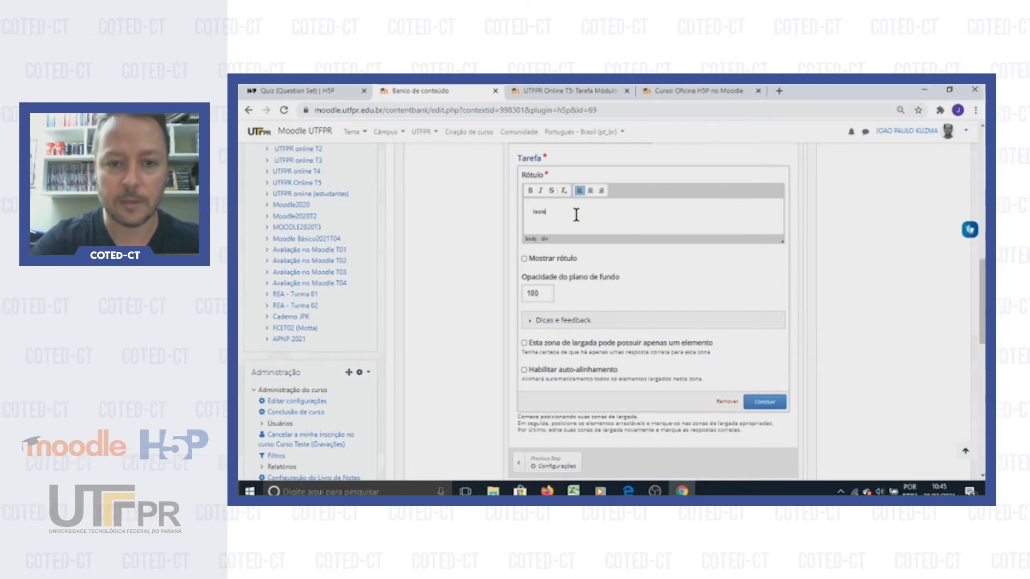
pyautogui.click(769, 403)
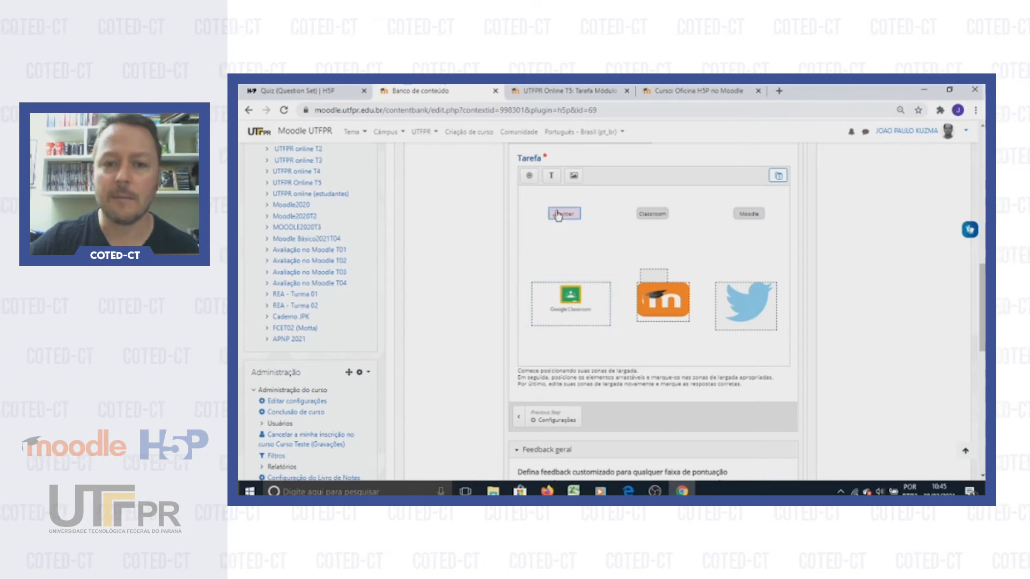
# Remove the "teste" drop zone from the task
pyautogui.doubleClick(658, 278)
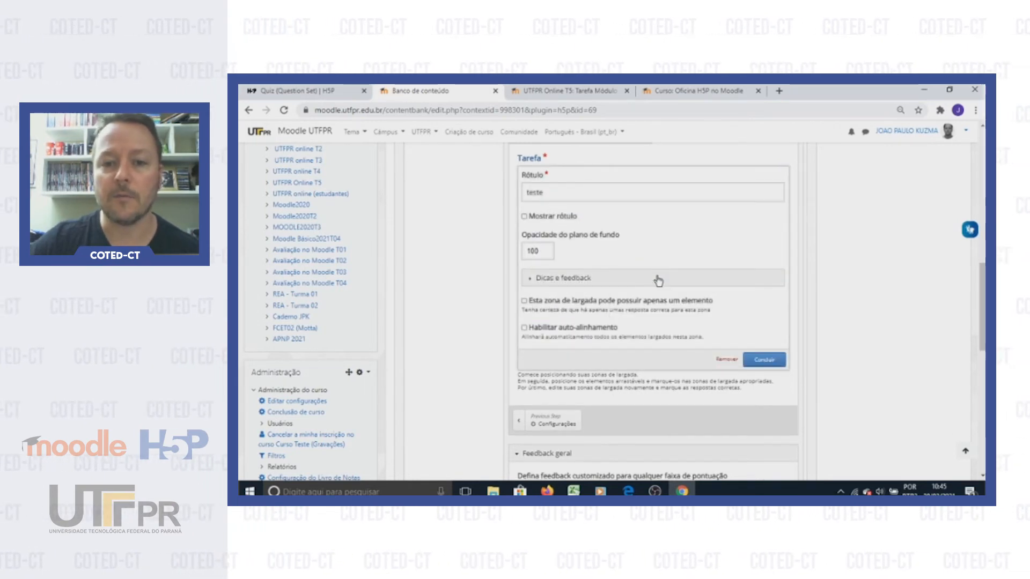
pyautogui.click(727, 360)
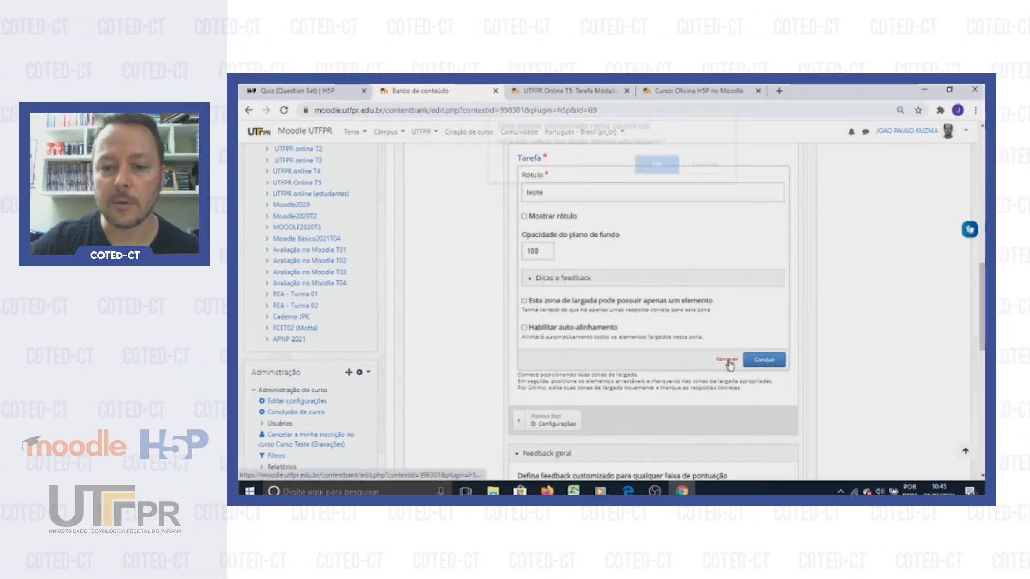
pyautogui.click(658, 174)
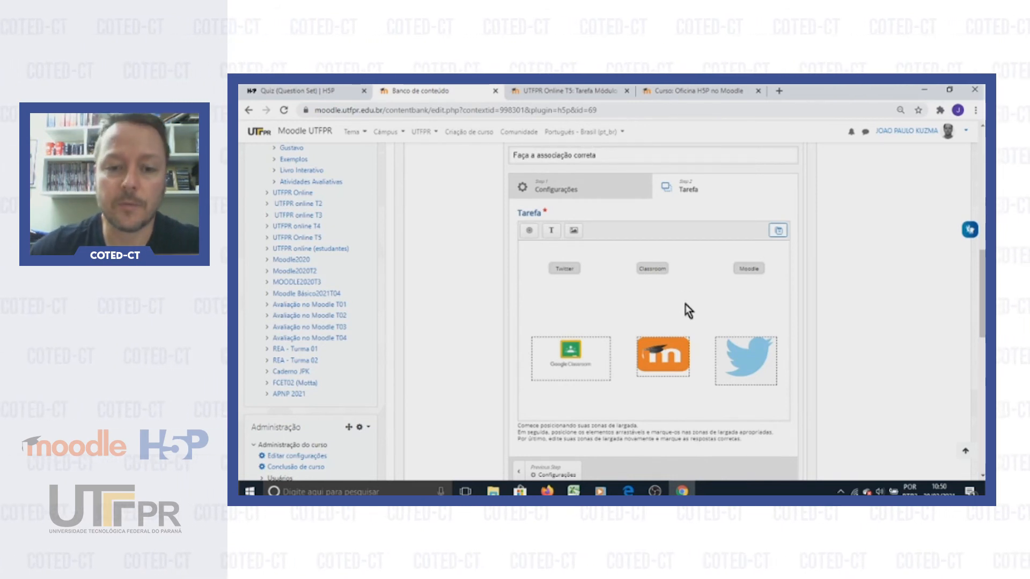
# Review the settings of the drop zone on the Google Classroom image and the drop zones selected for the Twitter text element
pyautogui.doubleClick(570, 360)
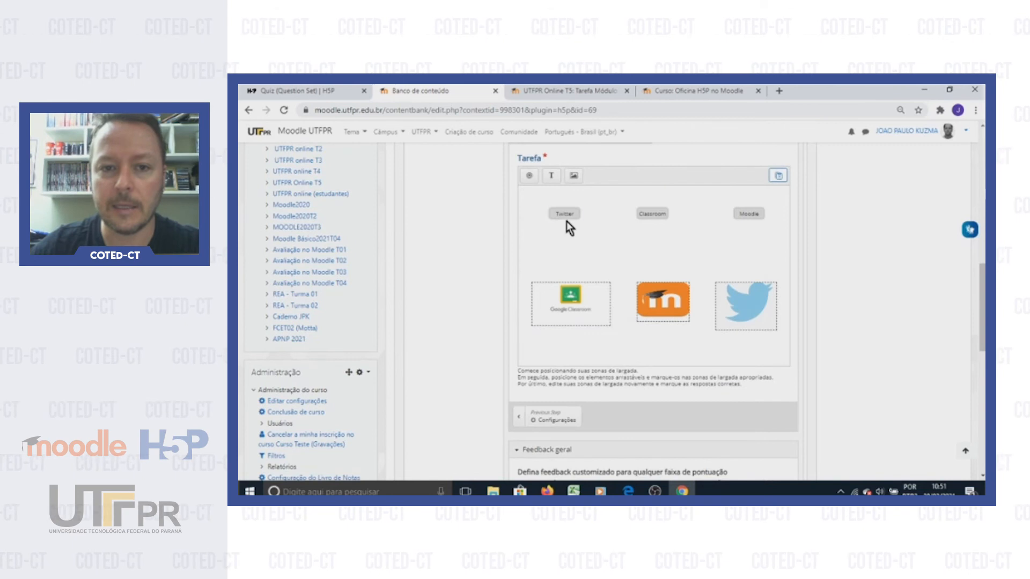
pyautogui.doubleClick(567, 220)
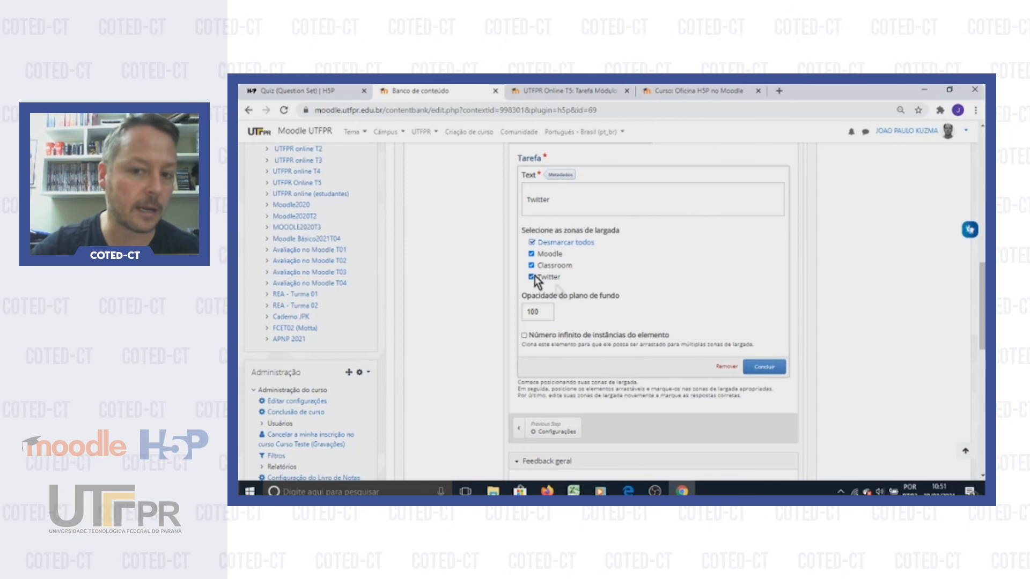
pyautogui.click(771, 368)
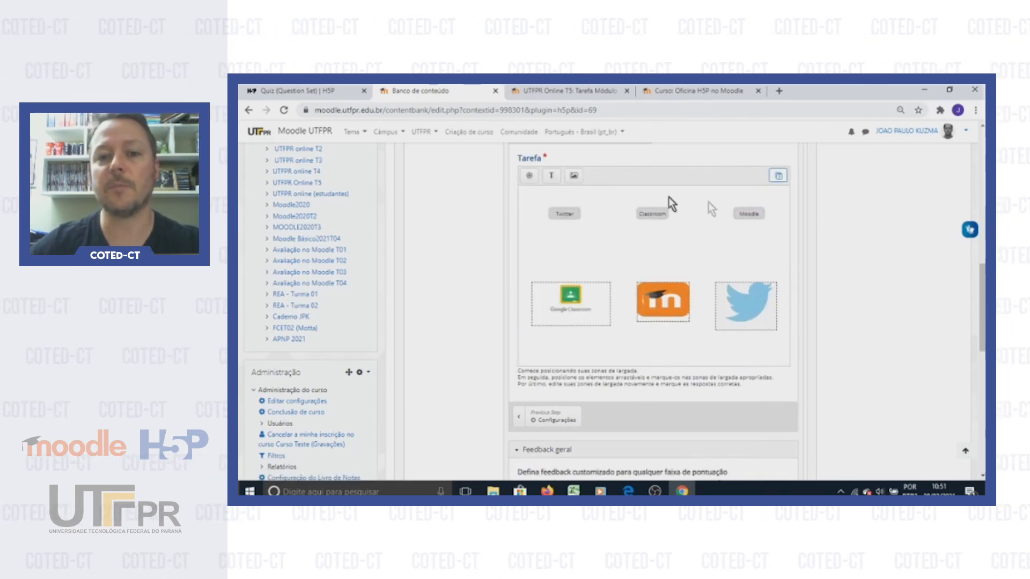
# Look over the question's general feedback ranges and open its behavioural settings
pyautogui.scroll(-10, 761, 369)
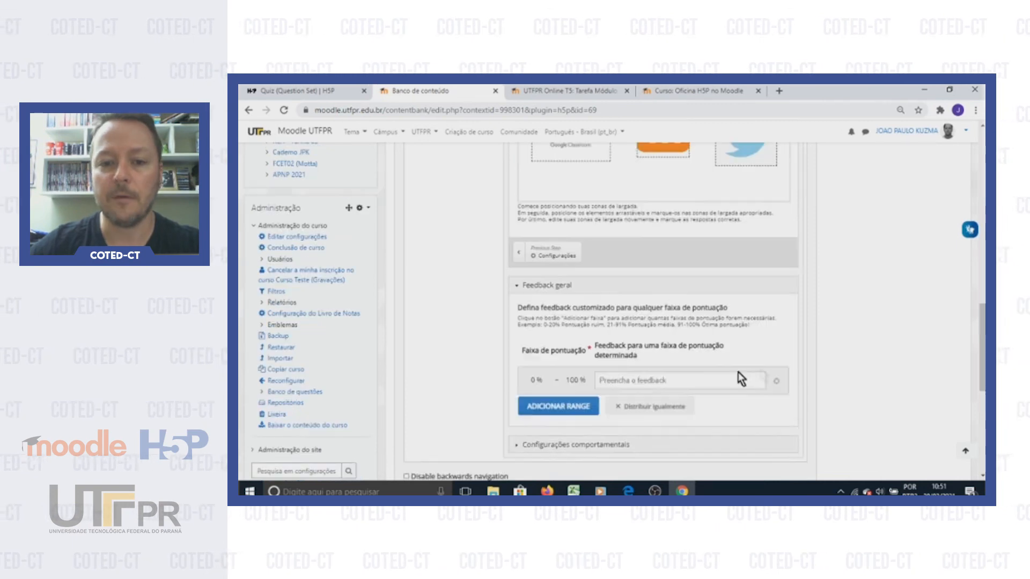
pyautogui.scroll(-2, 698, 385)
pyautogui.click(566, 341)
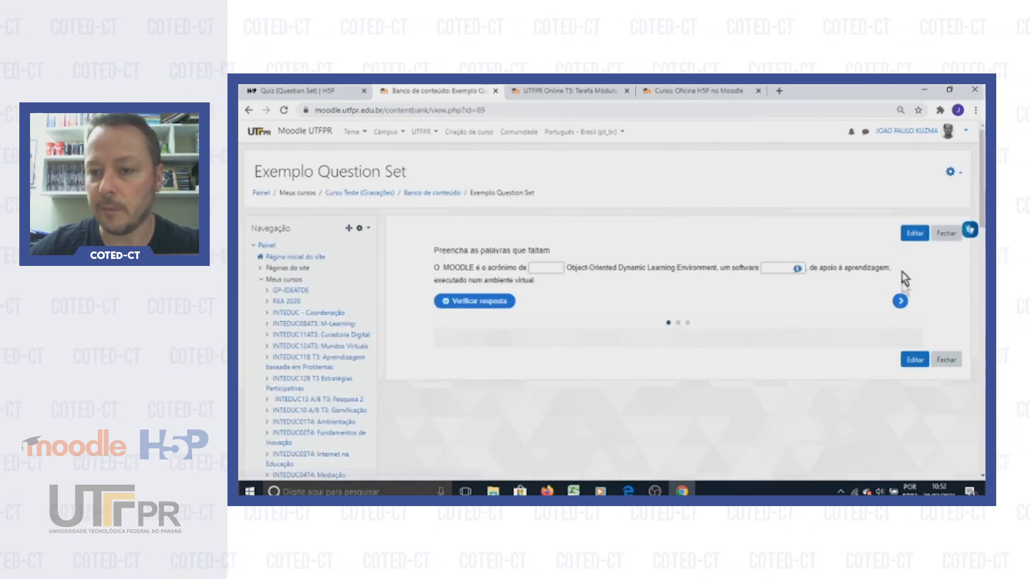
# In the question set preview, go to the association question, match Twitter, Moodle and Classroom to their own logos, and check the answer
pyautogui.click(900, 302)
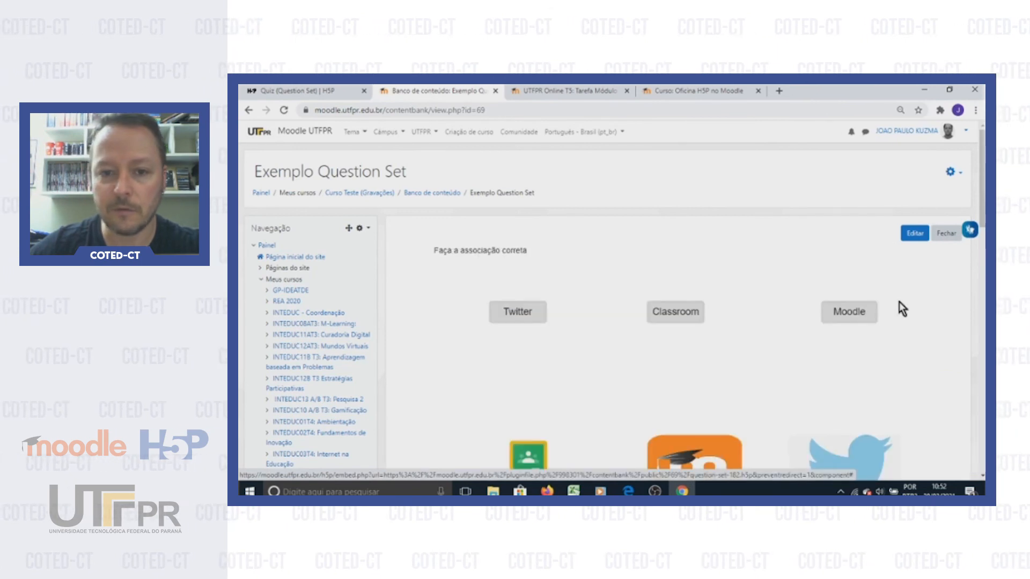
pyautogui.scroll(-2, 898, 303)
pyautogui.moveTo(523, 209); pyautogui.dragTo(856, 384)
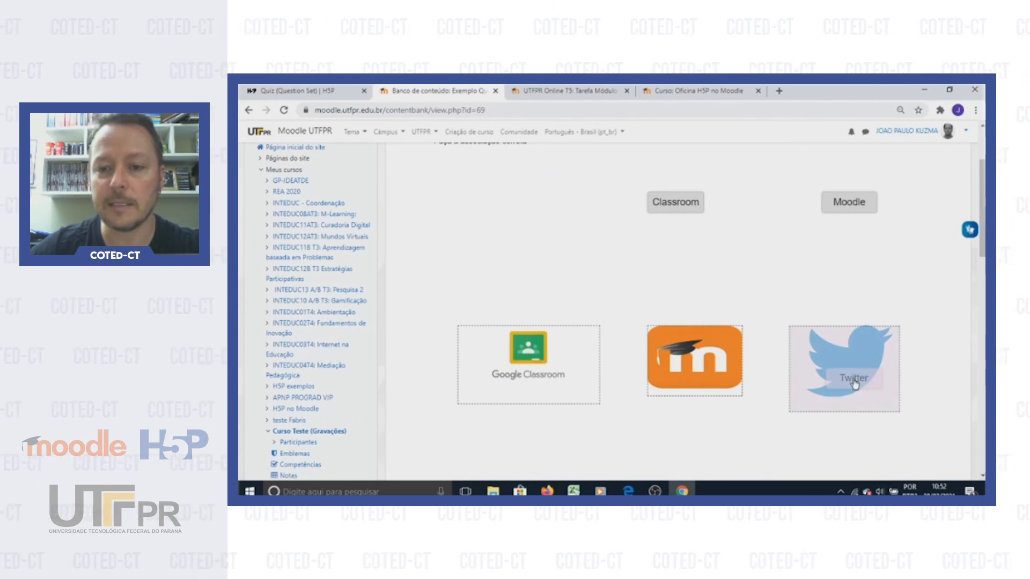
pyautogui.moveTo(855, 385); pyautogui.dragTo(853, 378)
pyautogui.moveTo(849, 204); pyautogui.dragTo(697, 372)
pyautogui.moveTo(676, 202); pyautogui.dragTo(532, 351)
pyautogui.scroll(-2, 532, 349)
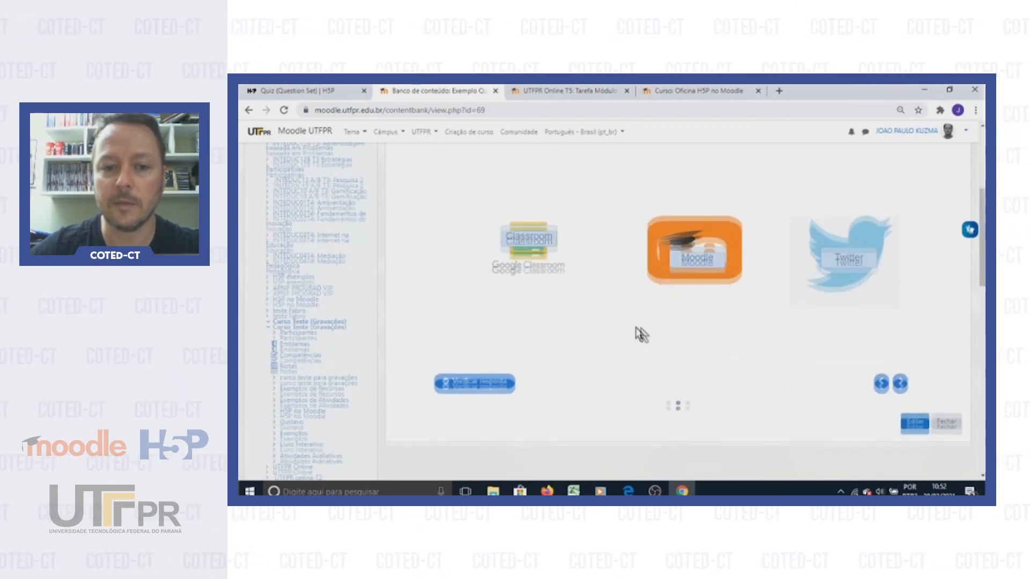
pyautogui.click(491, 384)
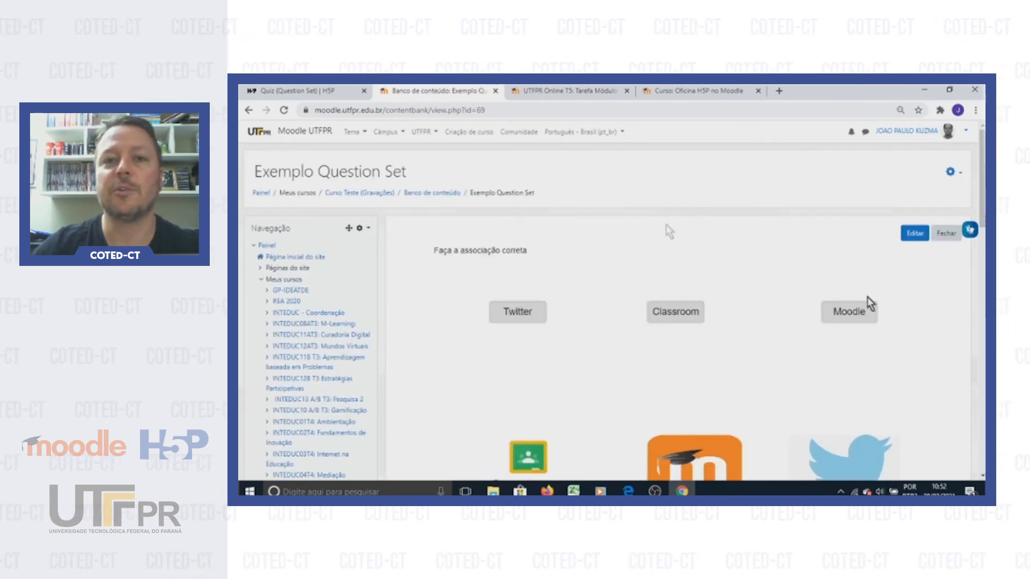
# Answer again with Twitter on the Google Classroom logo, Classroom on the Twitter logo and Moodle on its own logo, and check the answer
pyautogui.scroll(-2, 622, 187)
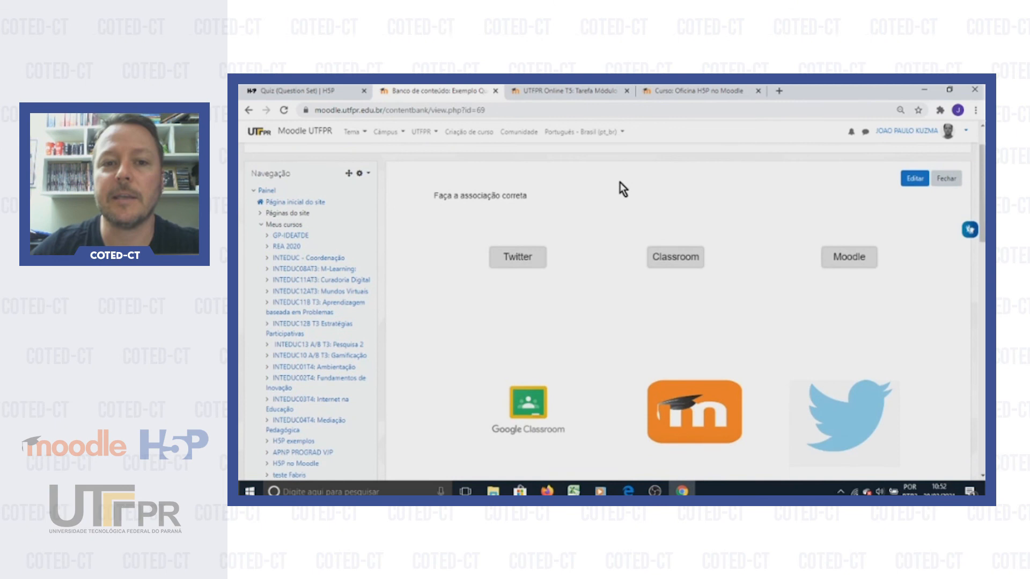
pyautogui.moveTo(515, 213); pyautogui.dragTo(526, 363)
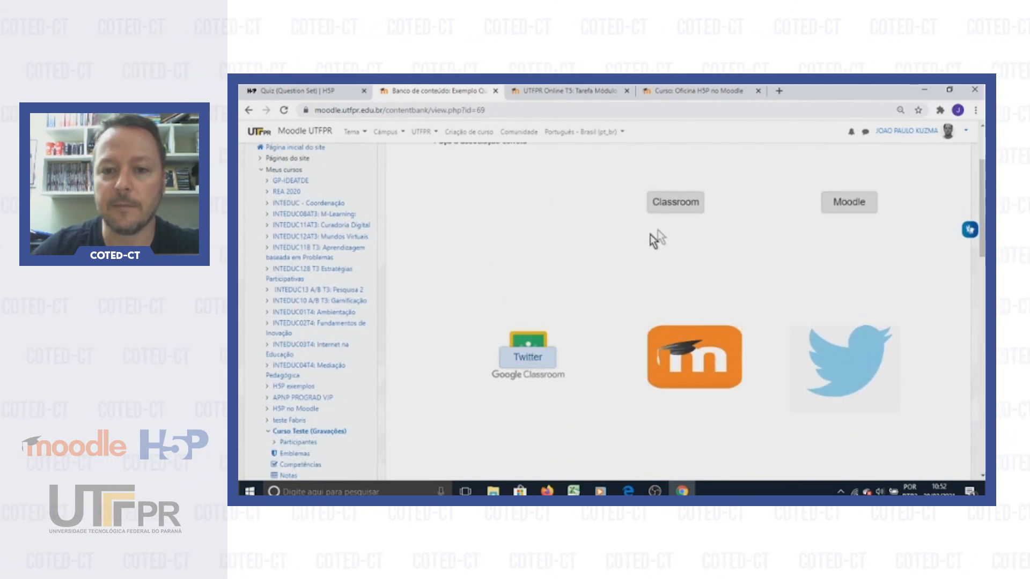
pyautogui.moveTo(670, 203); pyautogui.dragTo(837, 354)
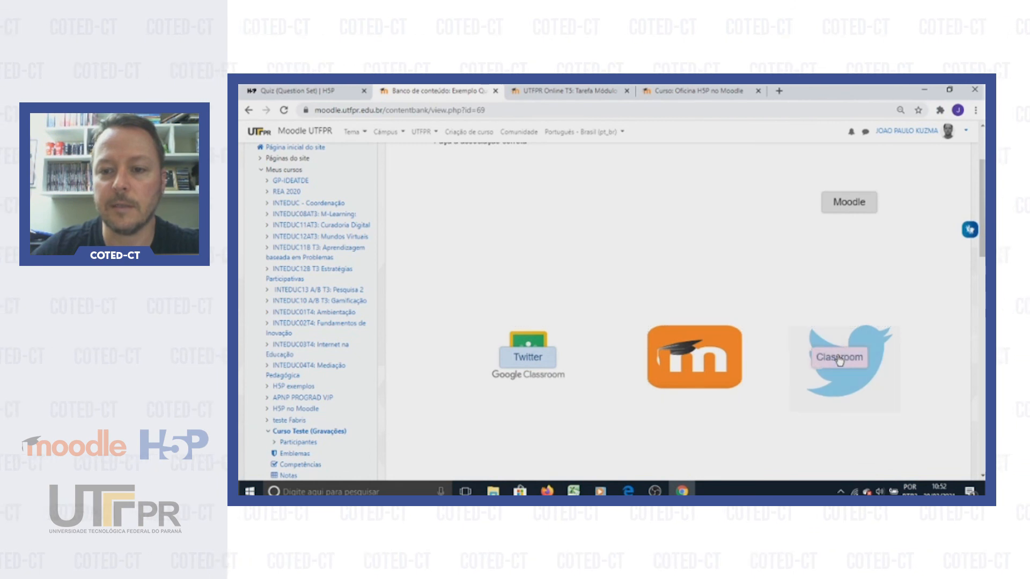
pyautogui.moveTo(850, 202); pyautogui.dragTo(694, 357)
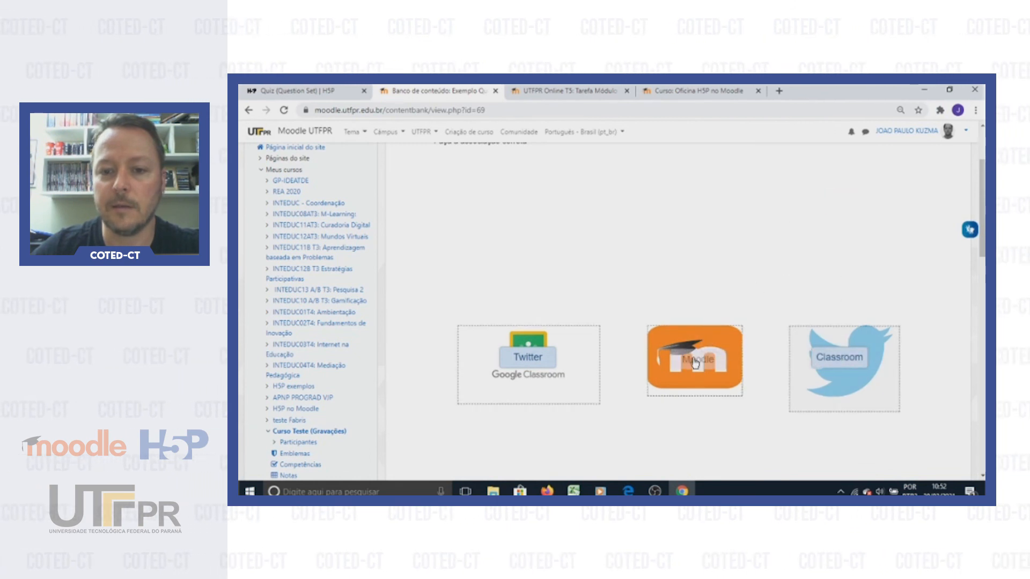
pyautogui.scroll(-3, 702, 288)
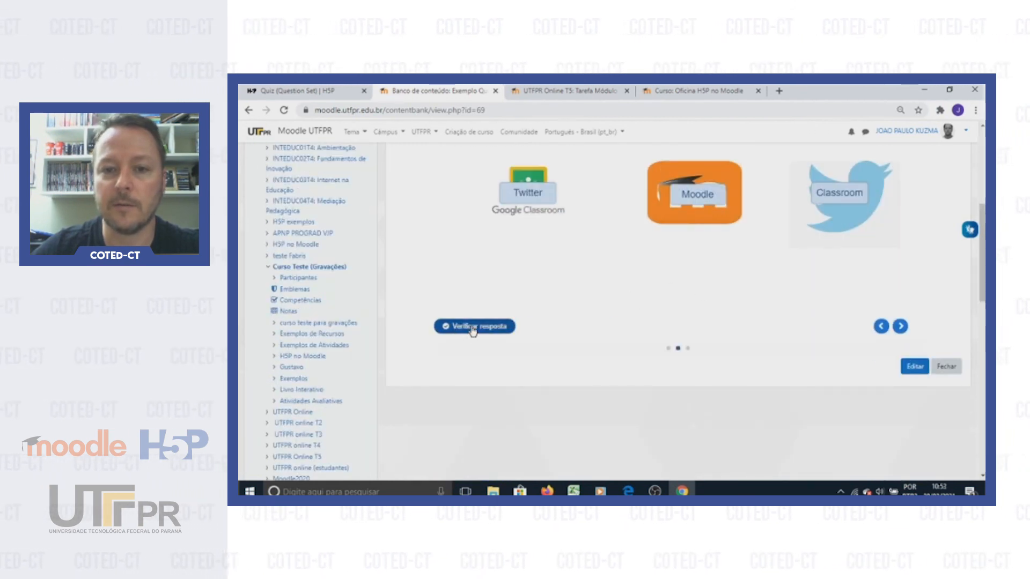
pyautogui.click(471, 328)
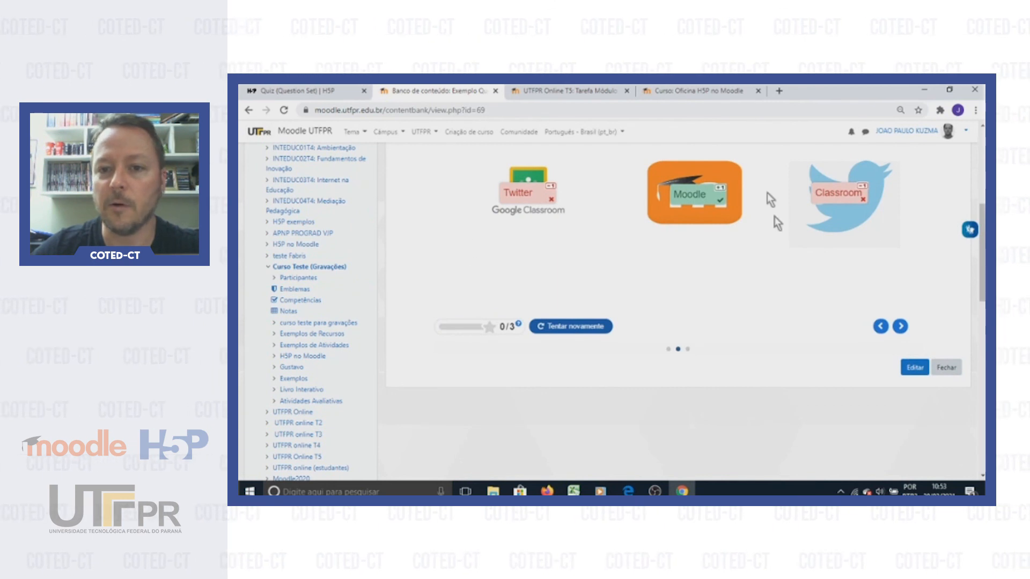